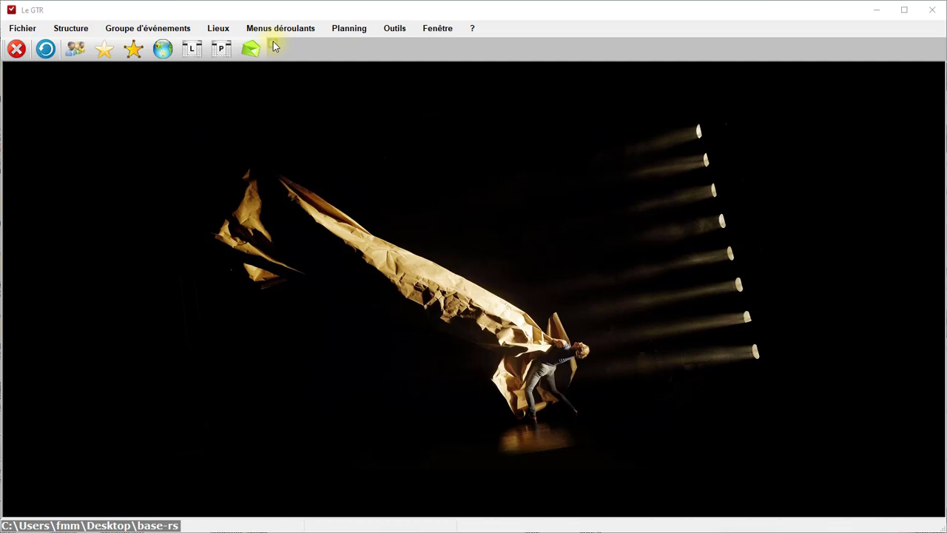
Add the "Voir les confirmations du personnel" shortcut to the end of the main toolbar, save the layout, and open that view.
{"action": "left_click", "coordinate": [273, 44]}
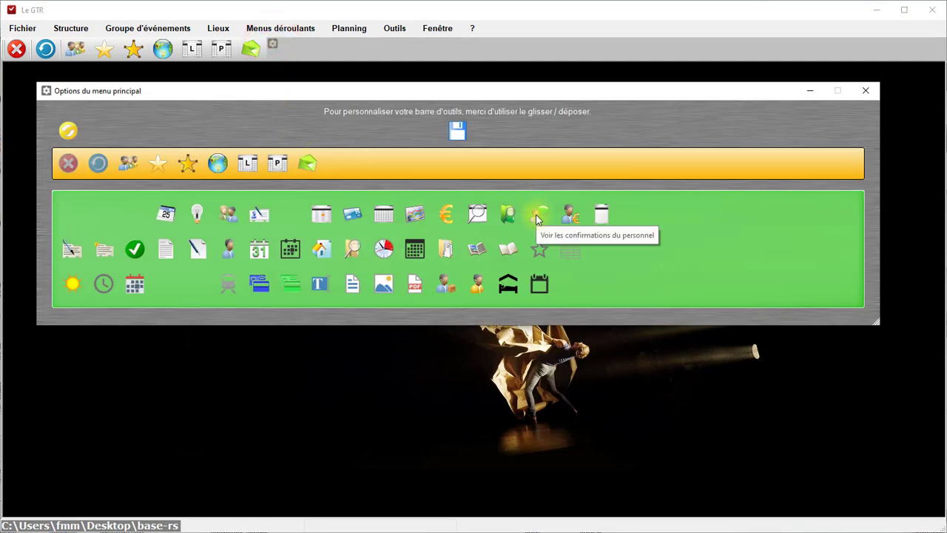
{"action": "left_click_drag", "start_coordinate": [539, 214], "coordinate": [340, 163]}
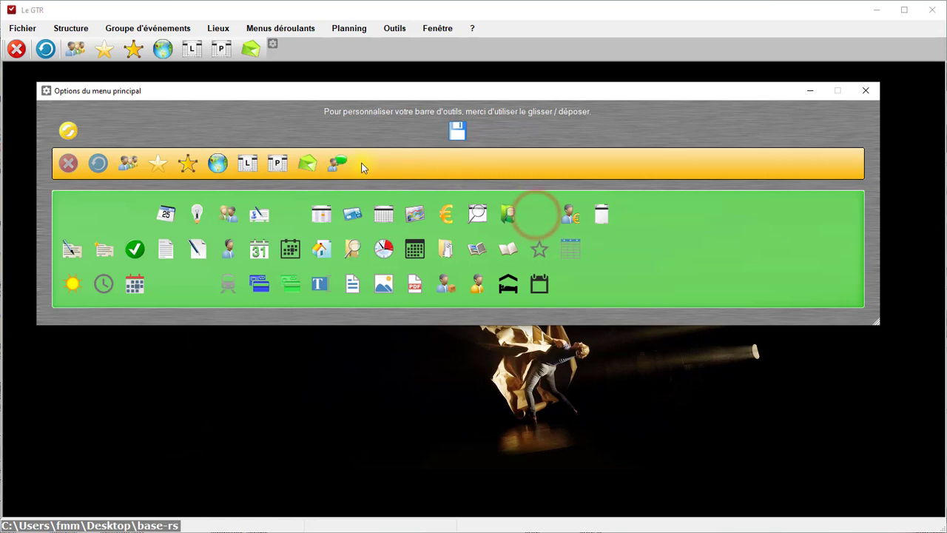
{"action": "left_click", "coordinate": [457, 131]}
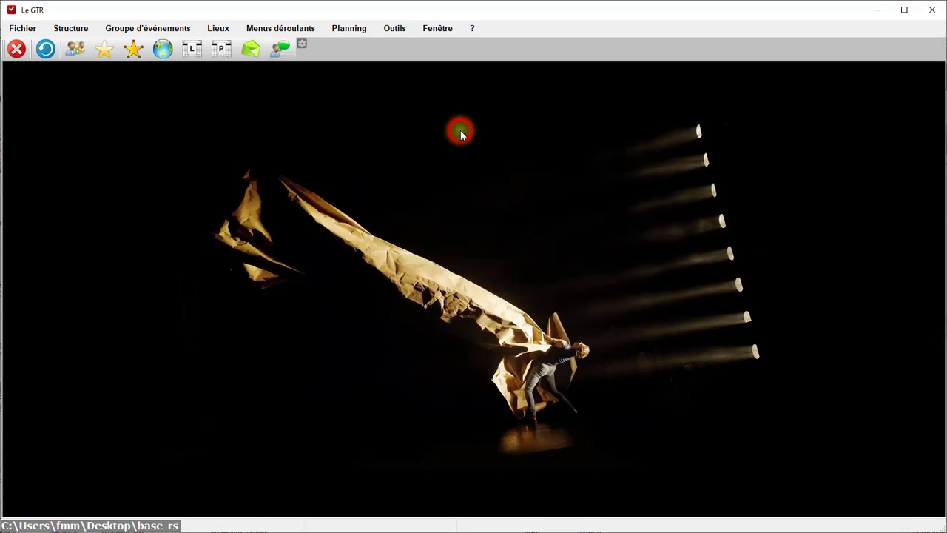
{"action": "left_click", "coordinate": [277, 51]}
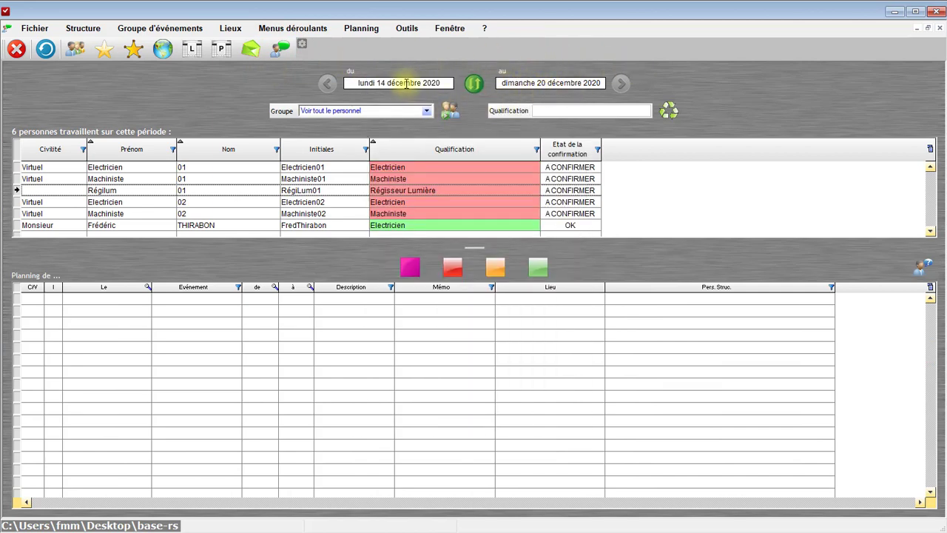
Look through the confirmation view's display, mail and tools options, and move the period back and forward one week.
{"action": "mouse_move", "coordinate": [482, 82]}
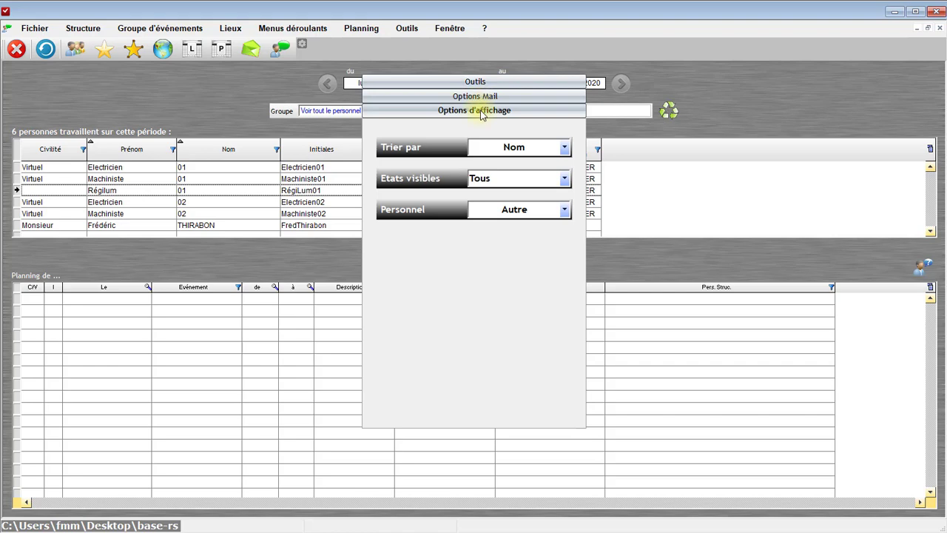
{"action": "left_click", "coordinate": [483, 96]}
{"action": "left_click", "coordinate": [483, 81]}
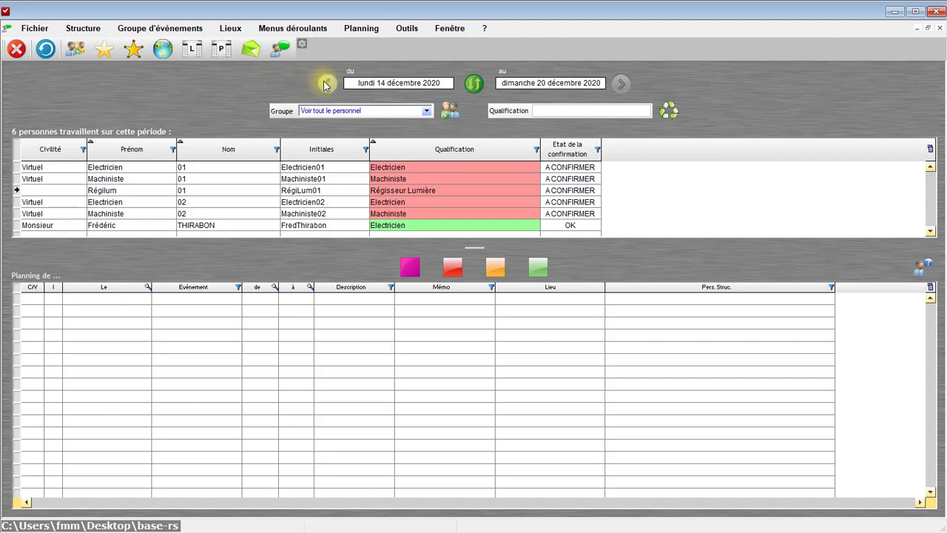
{"action": "left_click", "coordinate": [326, 83]}
{"action": "left_click", "coordinate": [621, 83]}
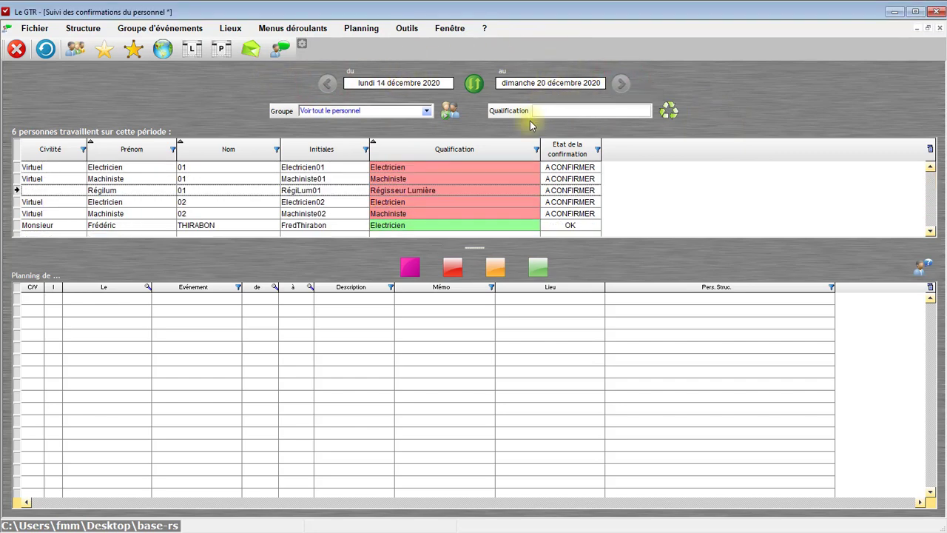
Review the planning lines of each person still marked A CONFIRMER, from Electricien 01 down to Machiniste 02.
{"action": "left_click", "coordinate": [329, 168]}
{"action": "left_click", "coordinate": [328, 178]}
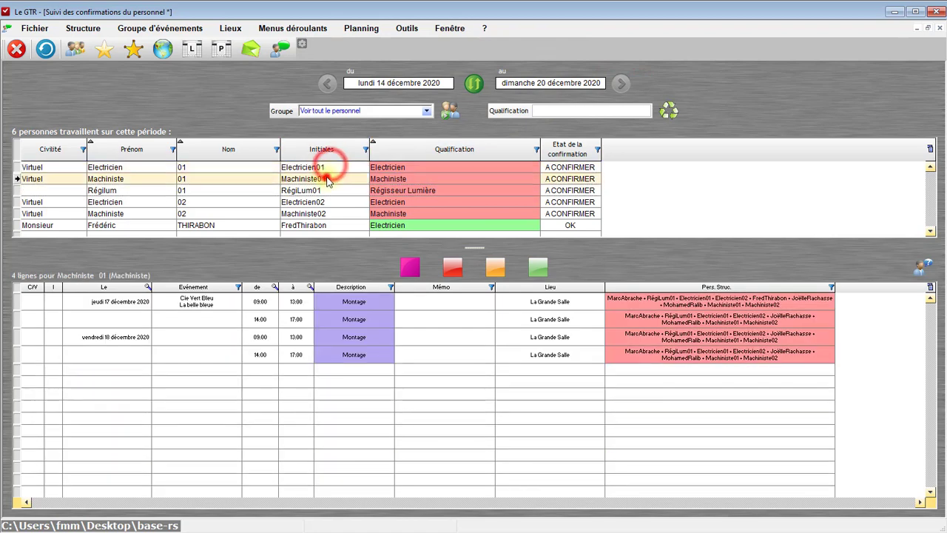
{"action": "left_click", "coordinate": [329, 190]}
{"action": "left_click", "coordinate": [328, 203]}
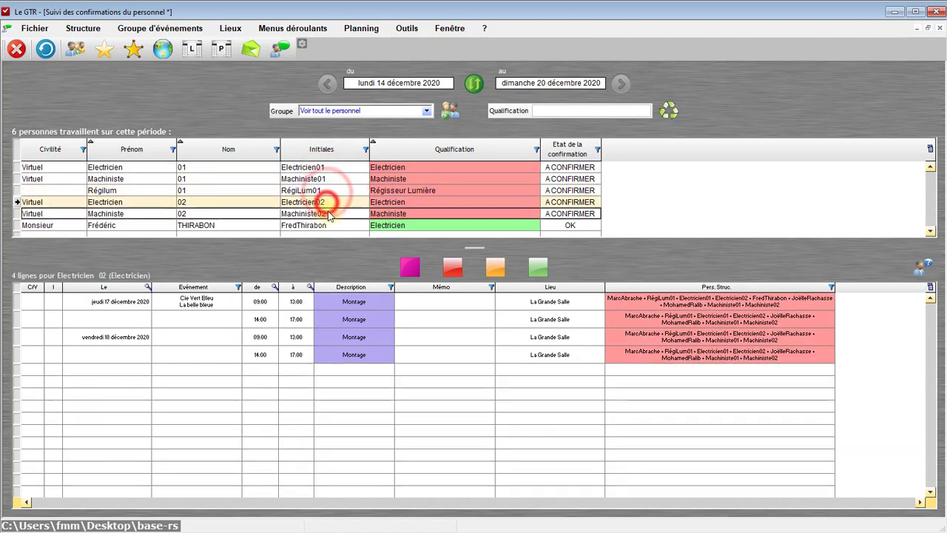
{"action": "left_click", "coordinate": [328, 213]}
Select all planning lines of Electricien 01 from 17 to 20 December and start giving this planning to another person.
{"action": "left_click", "coordinate": [218, 169]}
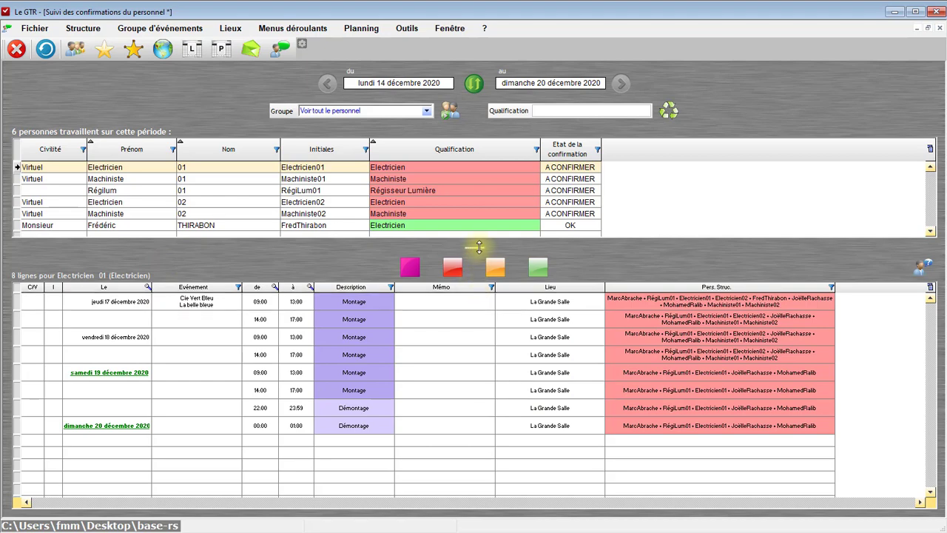
{"action": "left_click_drag", "start_coordinate": [477, 246], "coordinate": [477, 243]}
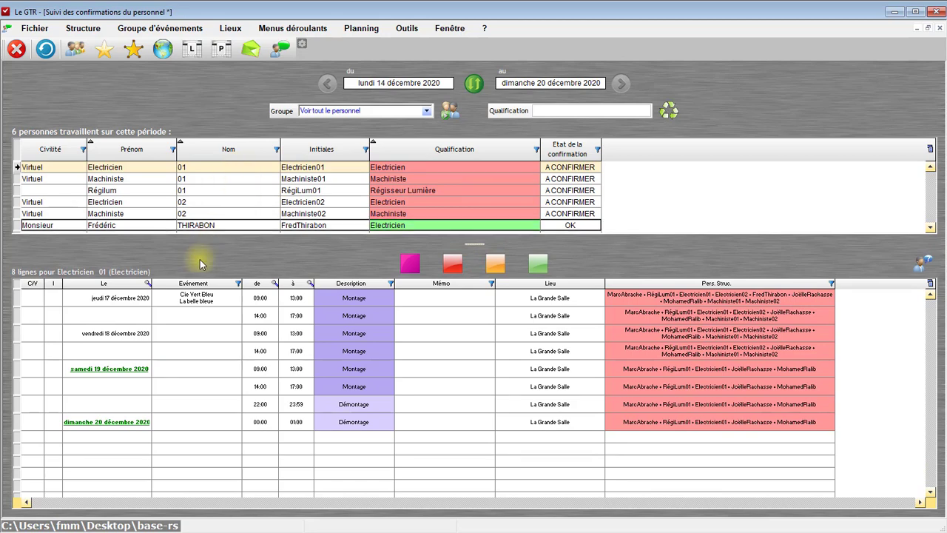
{"action": "left_click", "coordinate": [206, 301]}
{"action": "left_click_drag", "start_coordinate": [206, 301], "coordinate": [214, 422]}
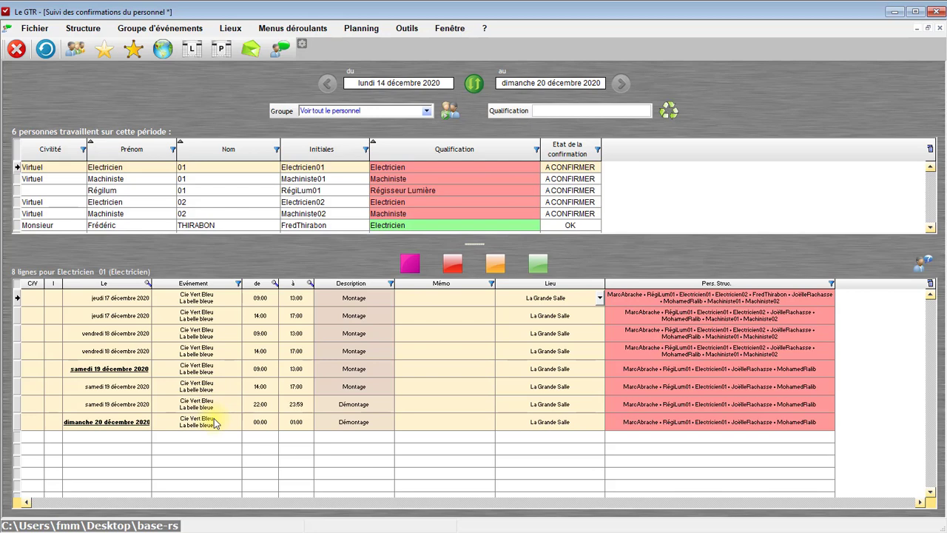
{"action": "right_click", "coordinate": [268, 299]}
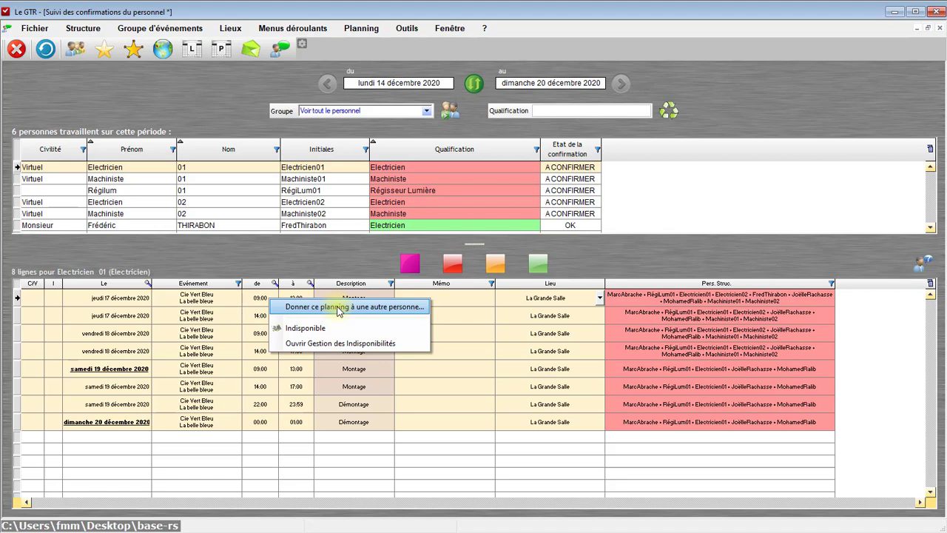
{"action": "left_click", "coordinate": [338, 307]}
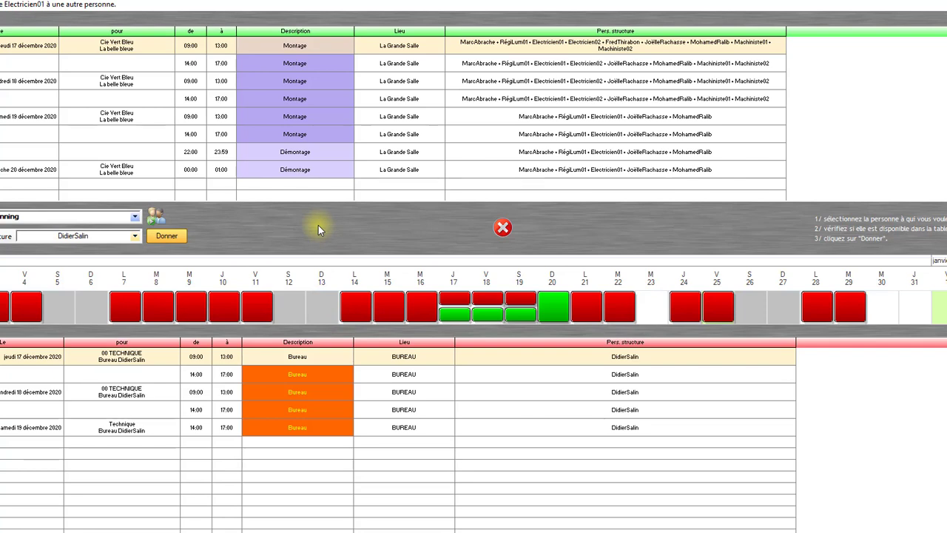
Go through the Montage and Démontage lines of Electricien 01 that are up for handover, from 17 to 20 December.
{"action": "left_click", "coordinate": [415, 66]}
{"action": "left_click", "coordinate": [411, 46]}
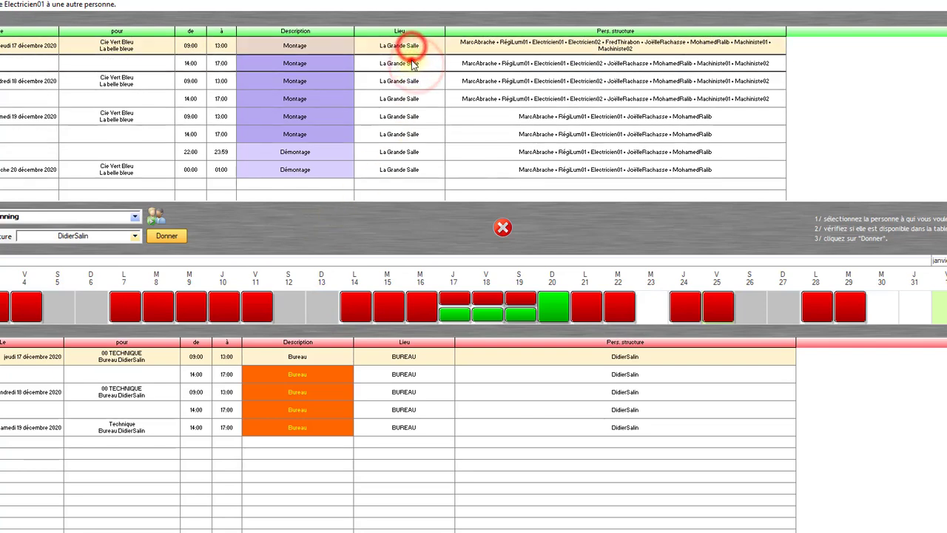
{"action": "left_click", "coordinate": [411, 60]}
{"action": "left_click", "coordinate": [410, 78]}
{"action": "left_click", "coordinate": [408, 96]}
{"action": "left_click", "coordinate": [406, 116]}
{"action": "left_click", "coordinate": [404, 134]}
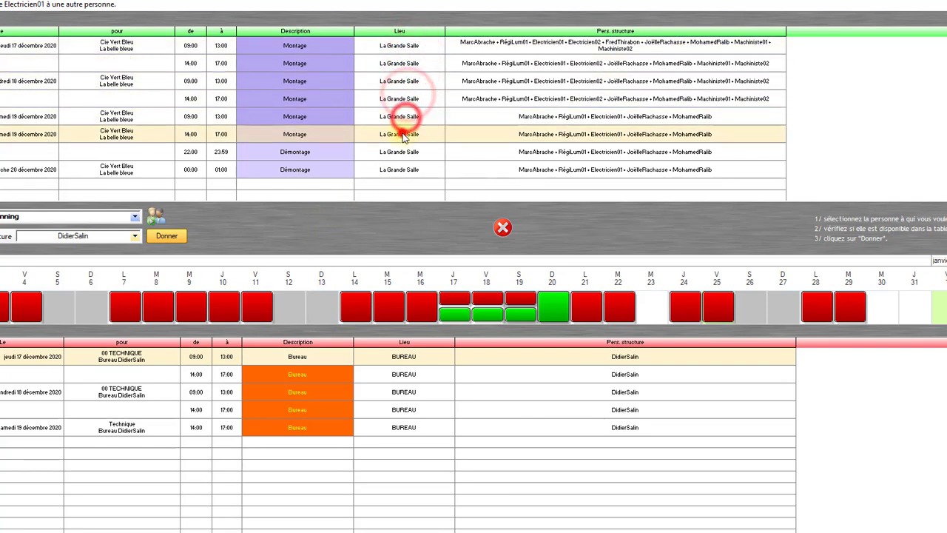
{"action": "left_click", "coordinate": [401, 151]}
{"action": "left_click", "coordinate": [399, 171]}
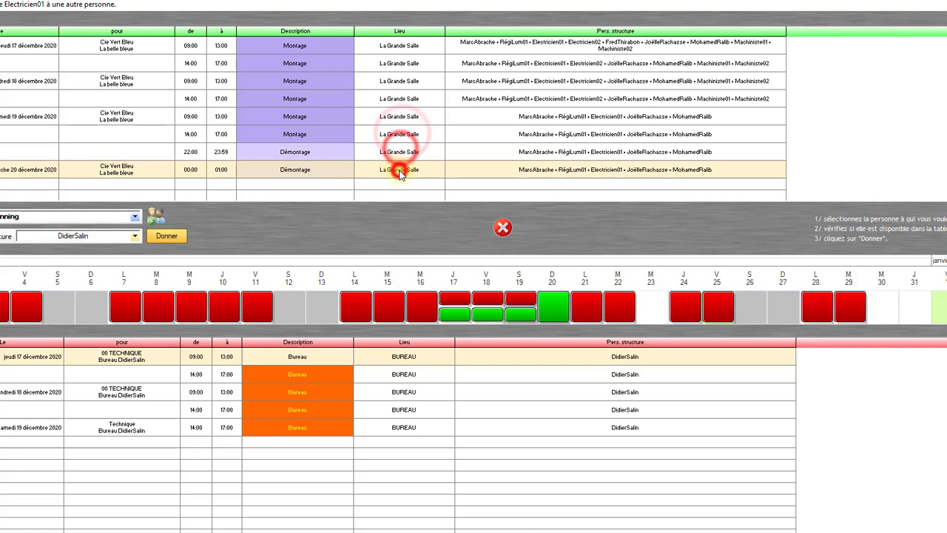
Choose the electrician already booked on the 17 December morning as recipient and check his availability across December.
{"action": "left_click", "coordinate": [135, 237]}
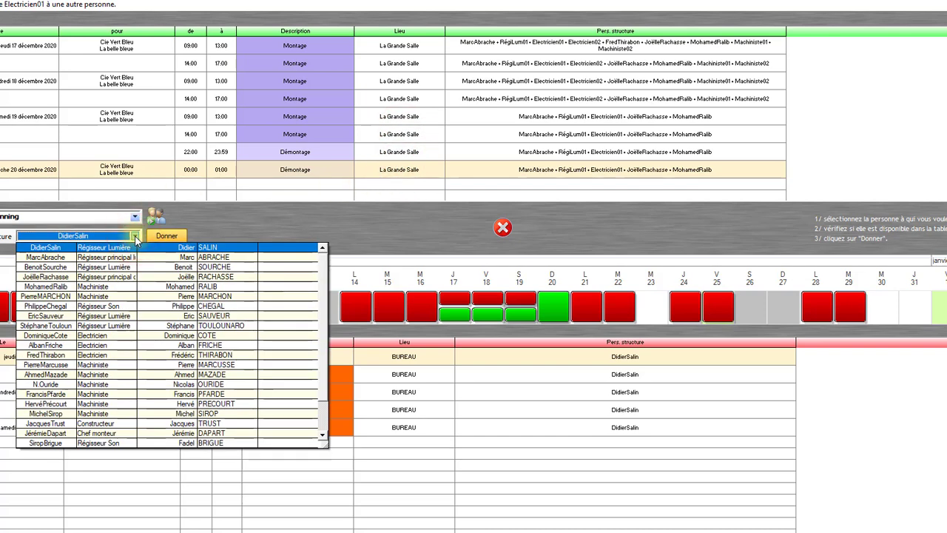
{"action": "left_click", "coordinate": [106, 356]}
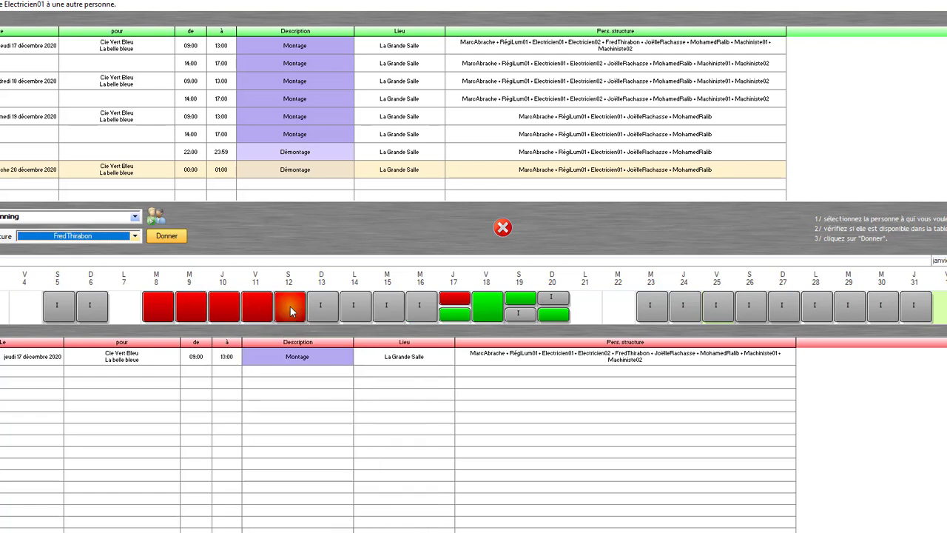
{"action": "mouse_move", "coordinate": [291, 311]}
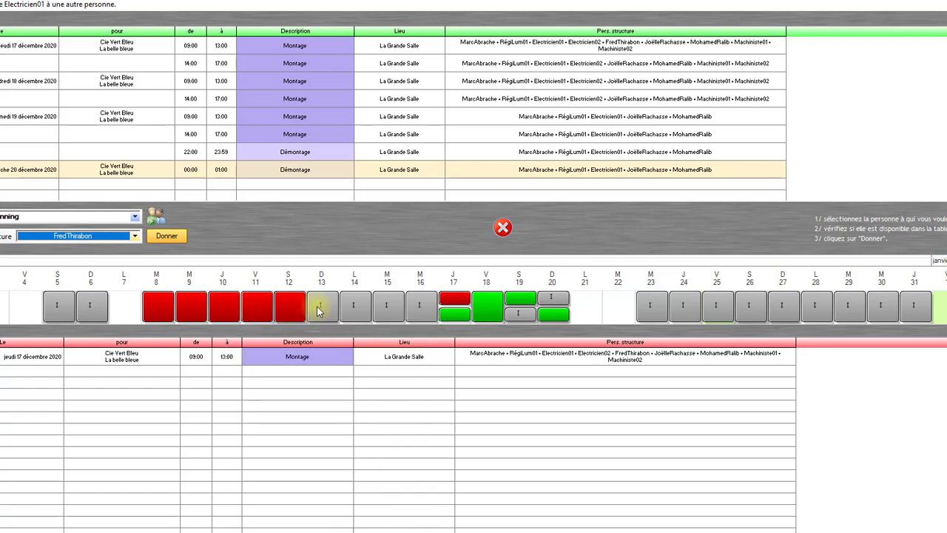
{"action": "mouse_move", "coordinate": [319, 311]}
{"action": "mouse_move", "coordinate": [359, 310]}
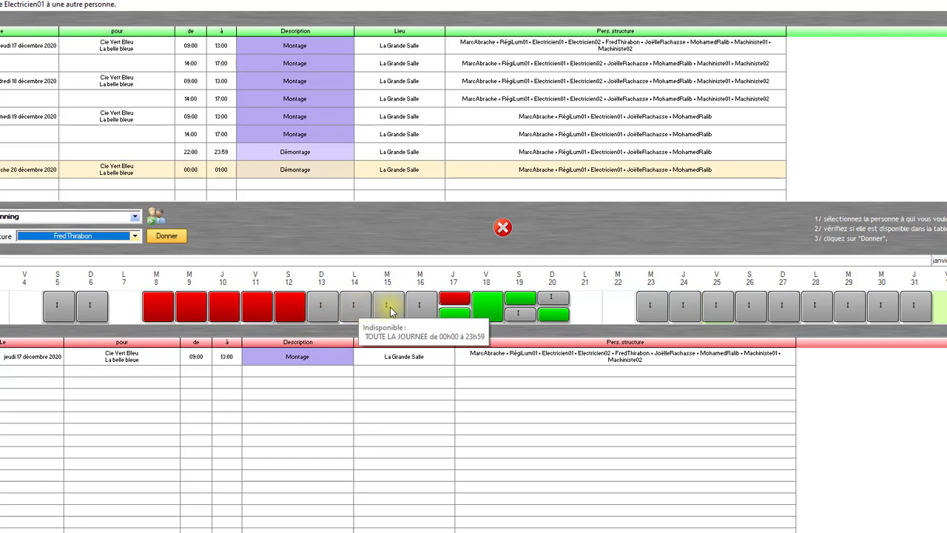
{"action": "mouse_move", "coordinate": [419, 310]}
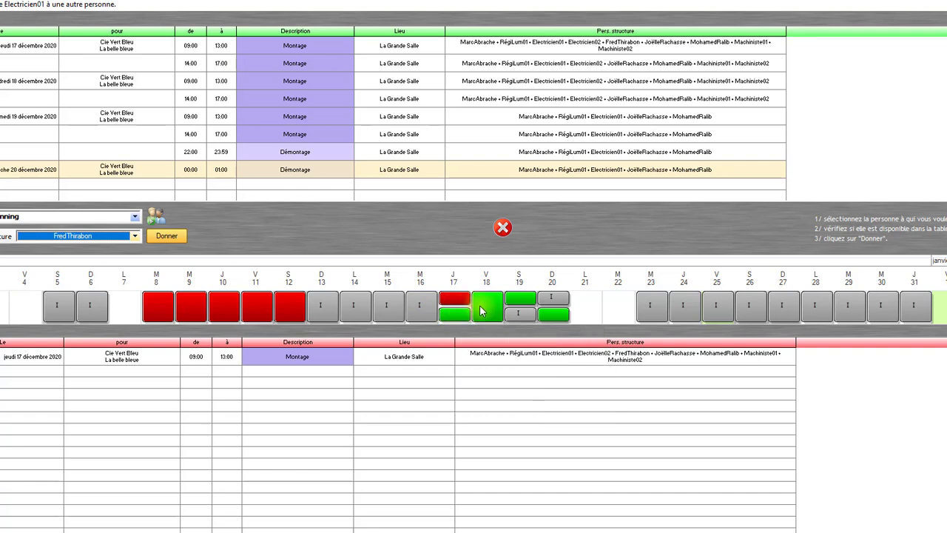
{"action": "mouse_move", "coordinate": [556, 314]}
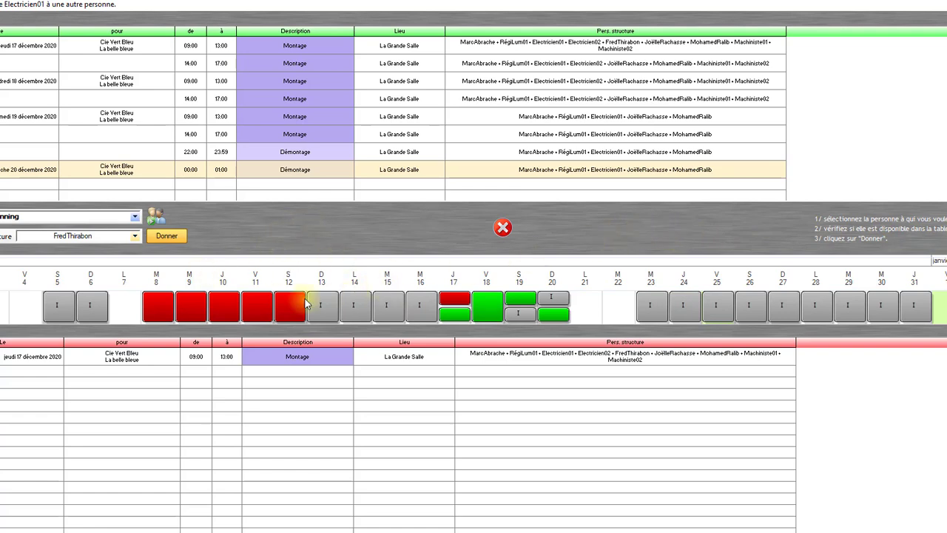
Choose the electrician listed just above the current recipient instead and give him the planning of Electricien 01.
{"action": "left_click", "coordinate": [136, 236]}
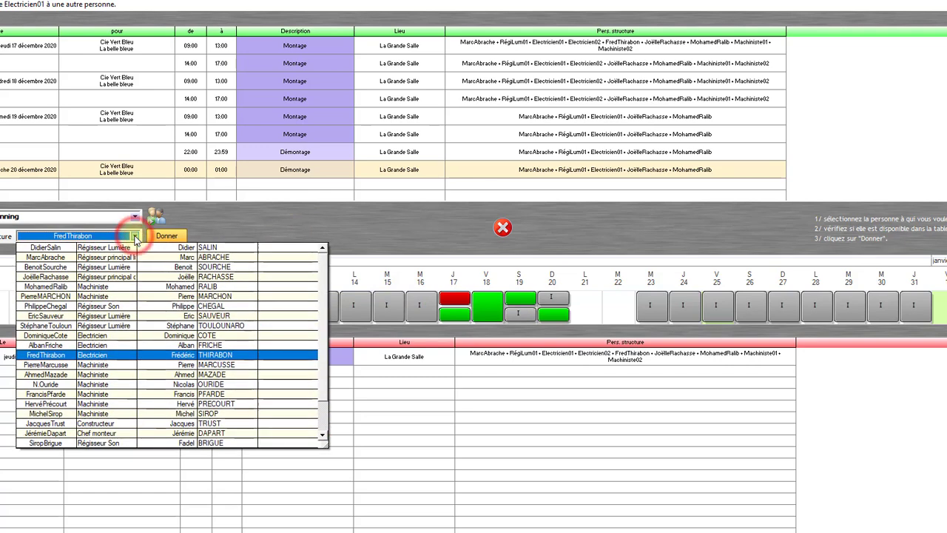
{"action": "left_click", "coordinate": [100, 345]}
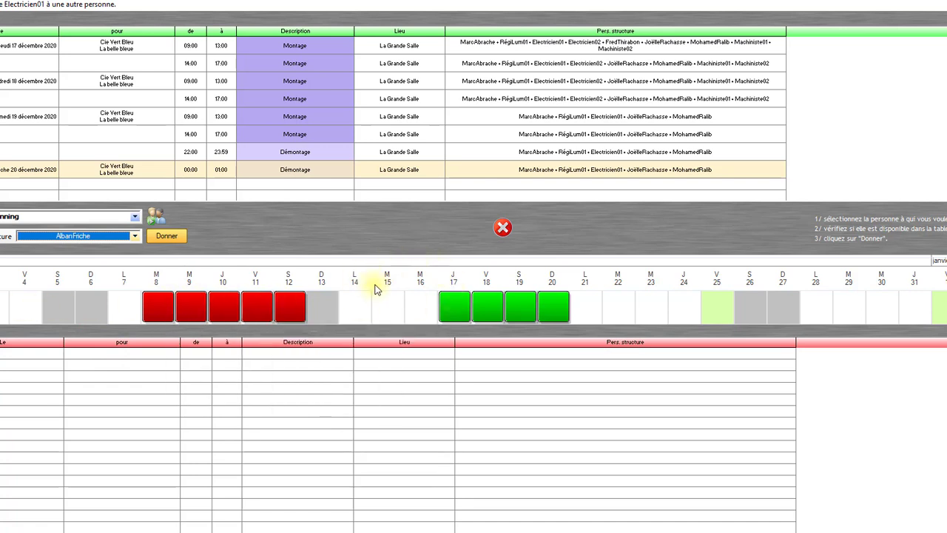
{"action": "left_click", "coordinate": [172, 237]}
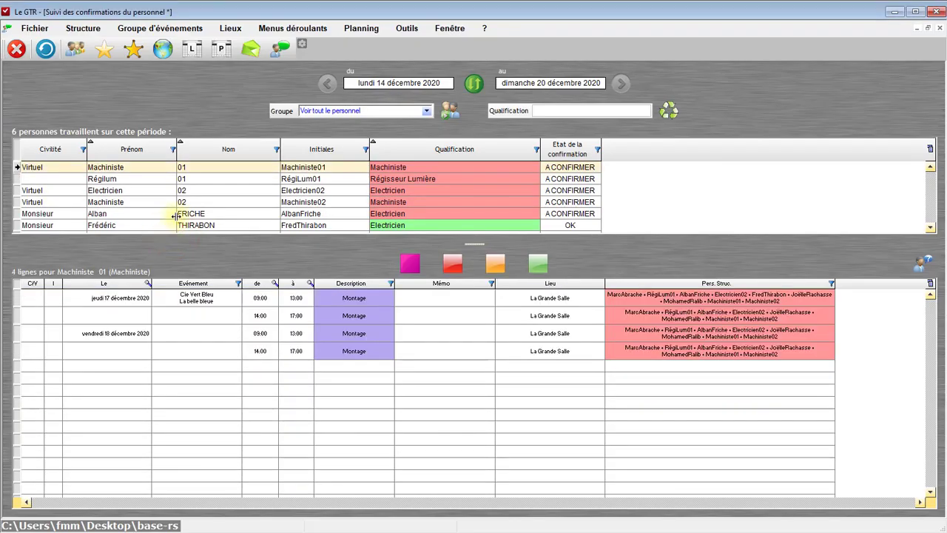
Display the planning lines of the electrician who received the planning, and view his contact phone number.
{"action": "left_click", "coordinate": [145, 170]}
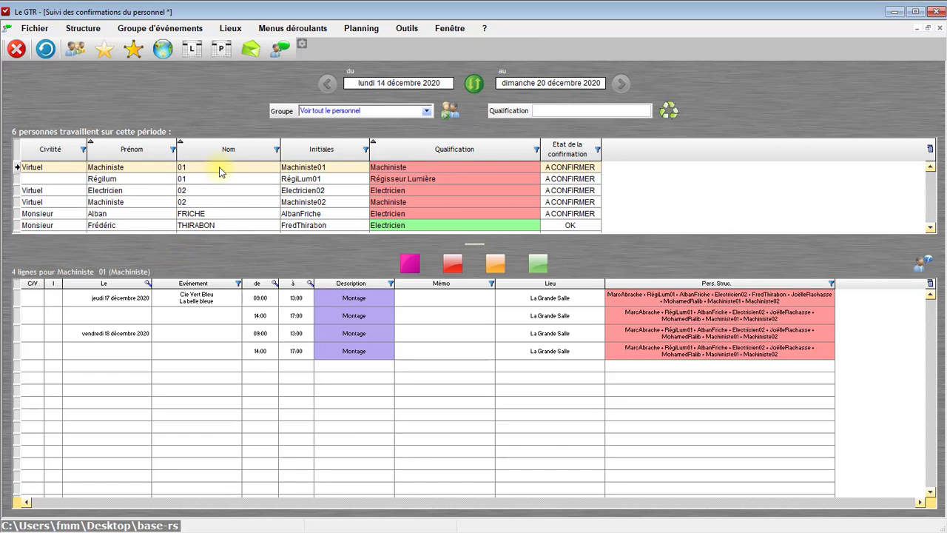
{"action": "left_click", "coordinate": [129, 181]}
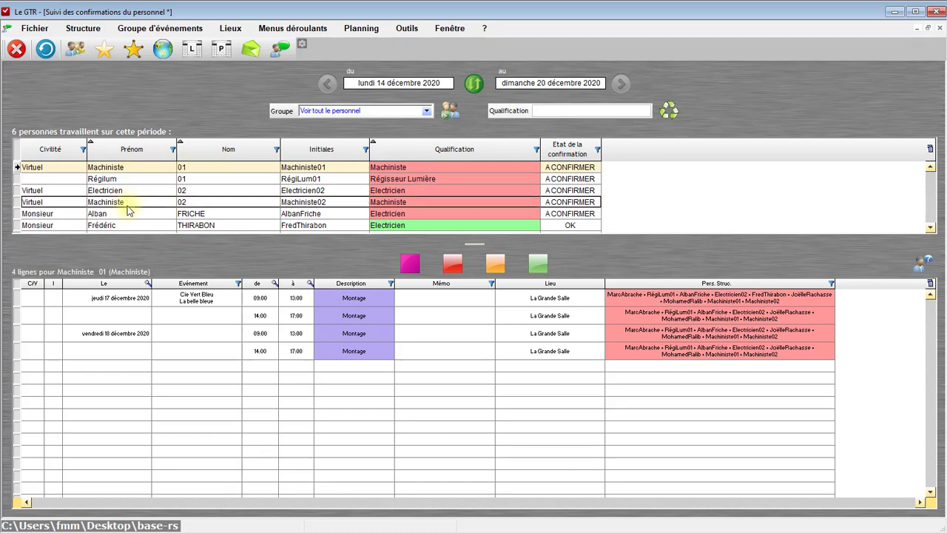
{"action": "left_click", "coordinate": [127, 213]}
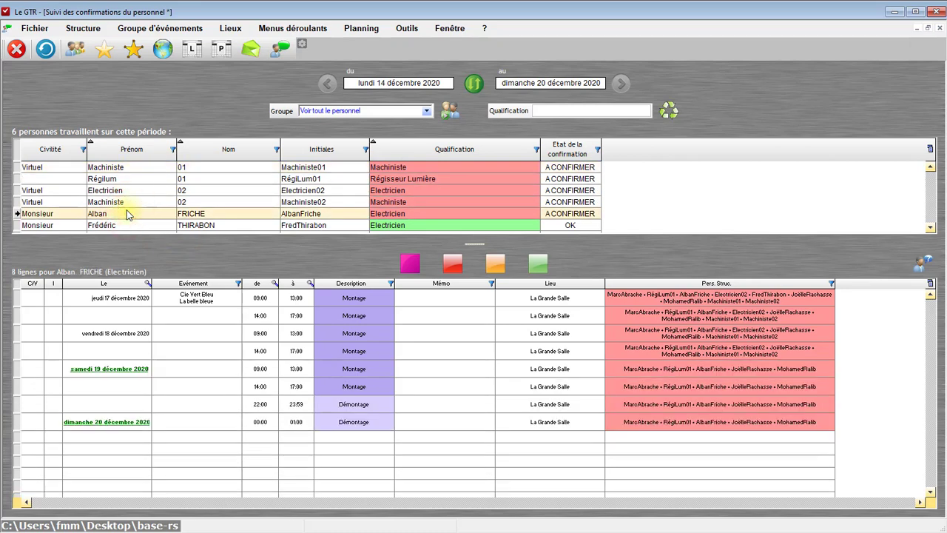
{"action": "right_click", "coordinate": [232, 217]}
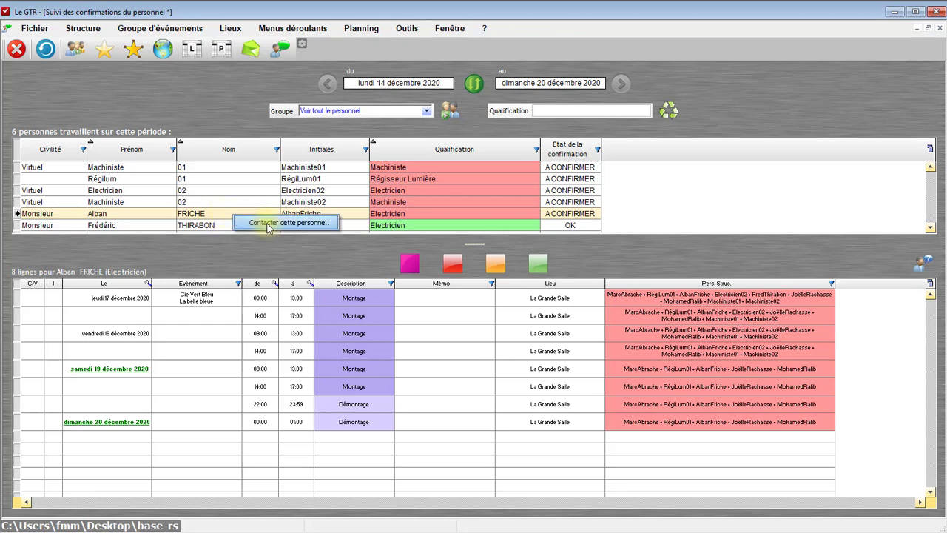
{"action": "left_click", "coordinate": [268, 225]}
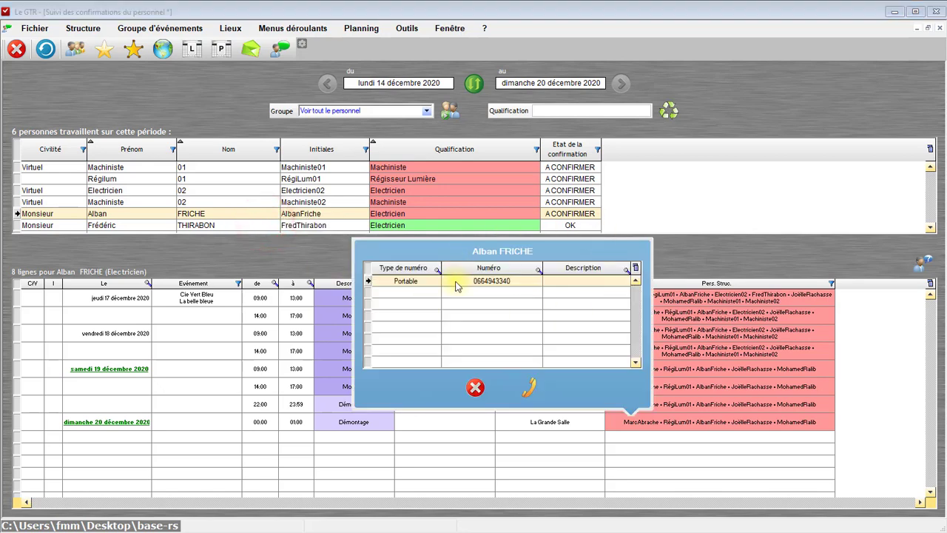
{"action": "left_click", "coordinate": [475, 386]}
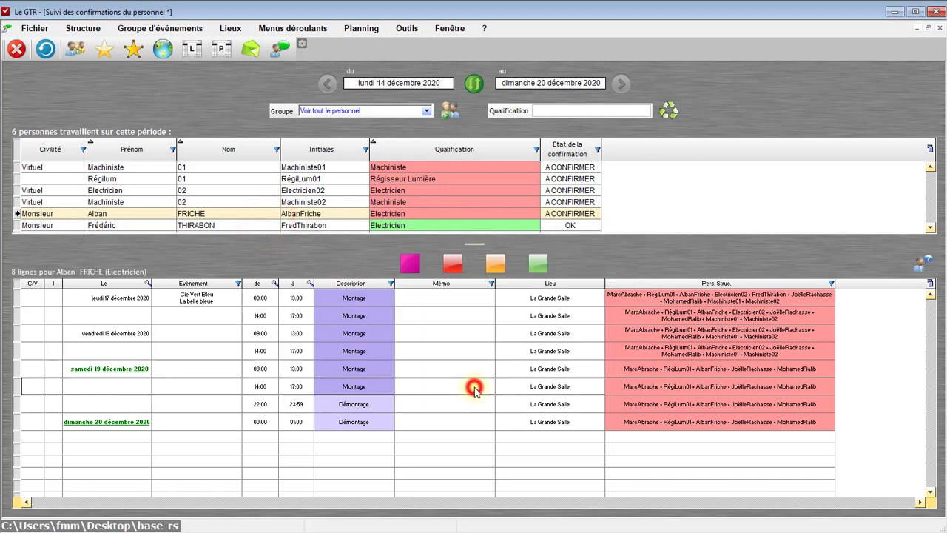
{"action": "left_click", "coordinate": [254, 298]}
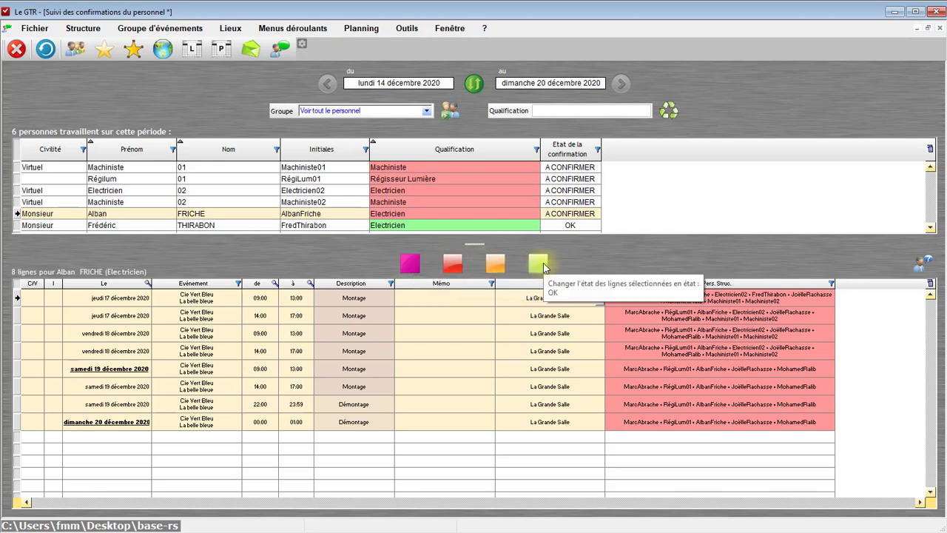
{"action": "left_click", "coordinate": [454, 300]}
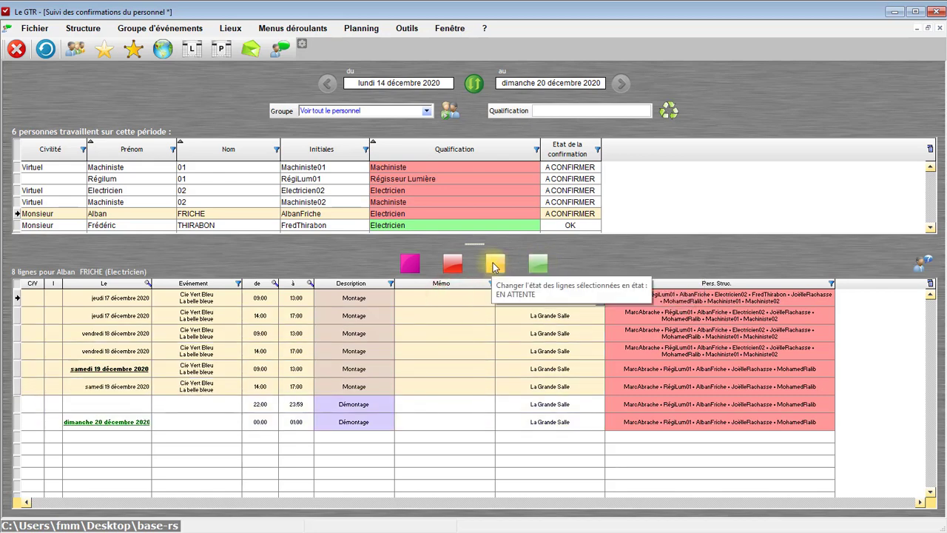
{"action": "left_click", "coordinate": [435, 361]}
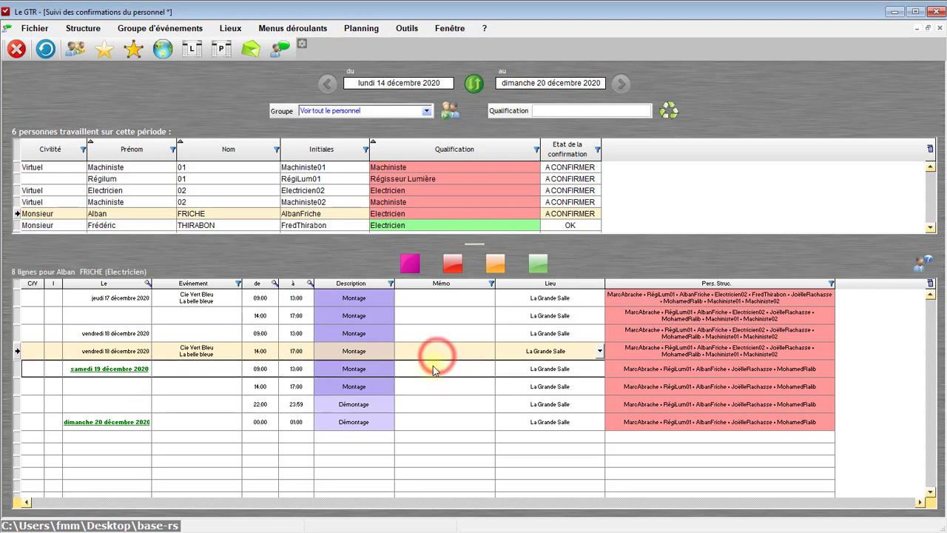
Mark the electrician's planning lines of 19 and 20 December as OK and those of 17 and 18 December as EN ATTENTE.
{"action": "left_click_drag", "start_coordinate": [432, 364], "coordinate": [433, 423]}
{"action": "left_click", "coordinate": [538, 263]}
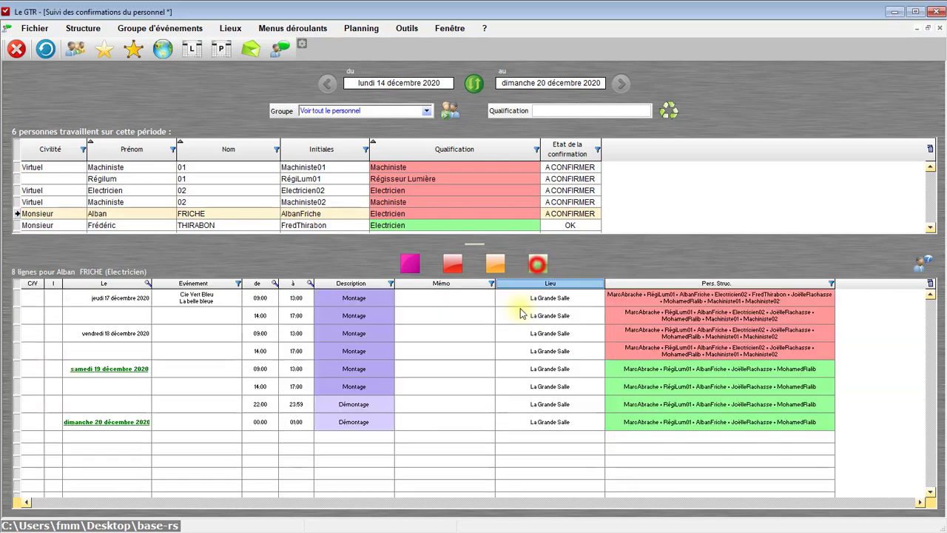
{"action": "left_click_drag", "start_coordinate": [451, 296], "coordinate": [450, 349]}
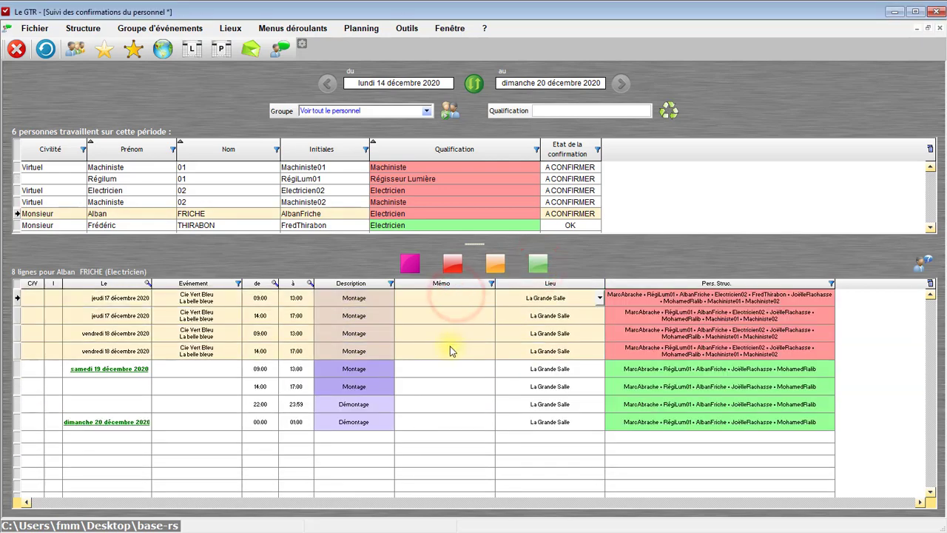
{"action": "left_click", "coordinate": [494, 265]}
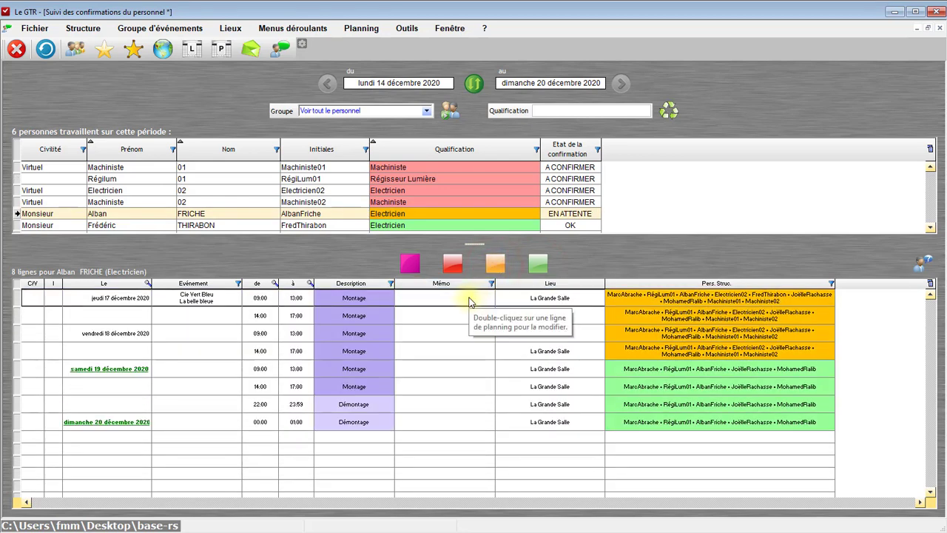
Change the state of the four Montage lines of 17 and 18 December to OK.
{"action": "left_click_drag", "start_coordinate": [469, 301], "coordinate": [464, 348]}
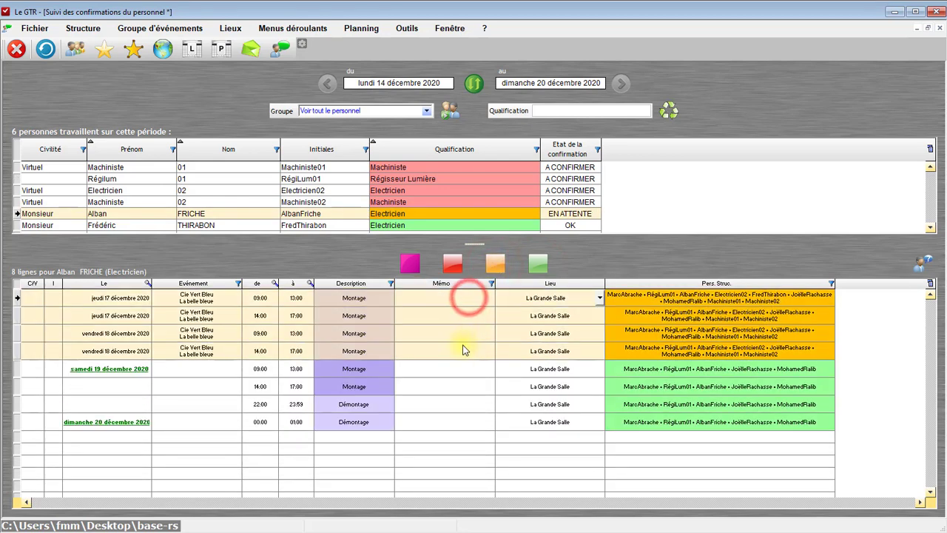
{"action": "left_click", "coordinate": [538, 264]}
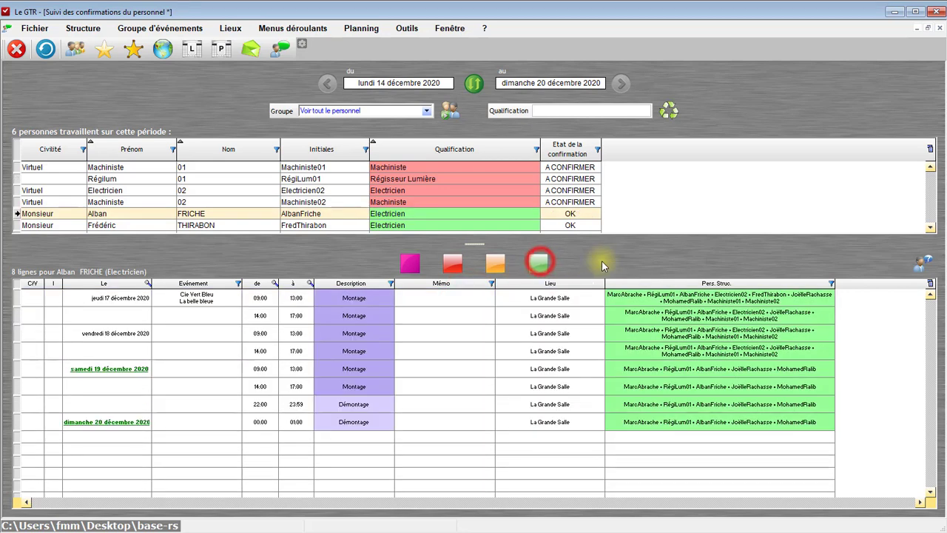
Go through the electrician's Montage lines one by one, from 17 December to the morning of 19 December.
{"action": "left_click", "coordinate": [446, 300]}
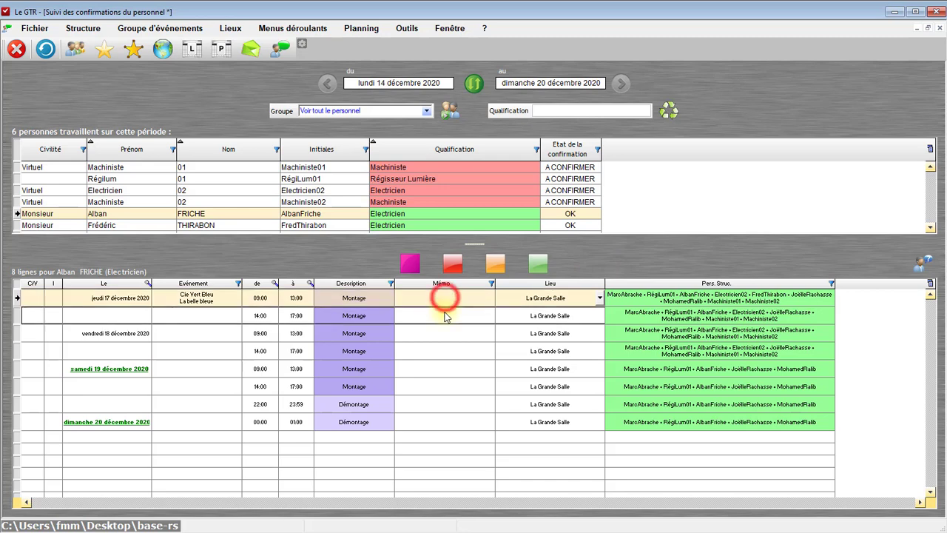
{"action": "left_click", "coordinate": [445, 315]}
{"action": "left_click", "coordinate": [447, 334]}
{"action": "left_click", "coordinate": [447, 350]}
{"action": "left_click", "coordinate": [448, 366]}
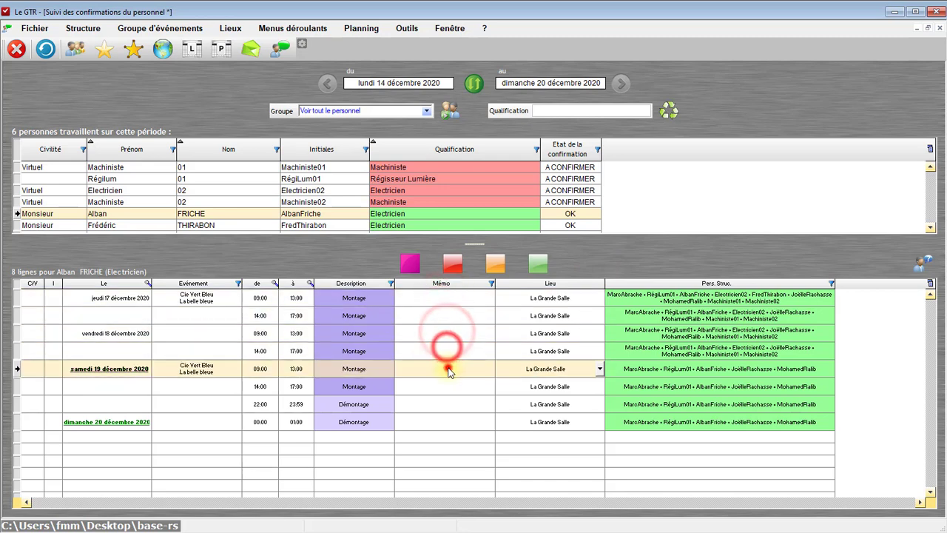